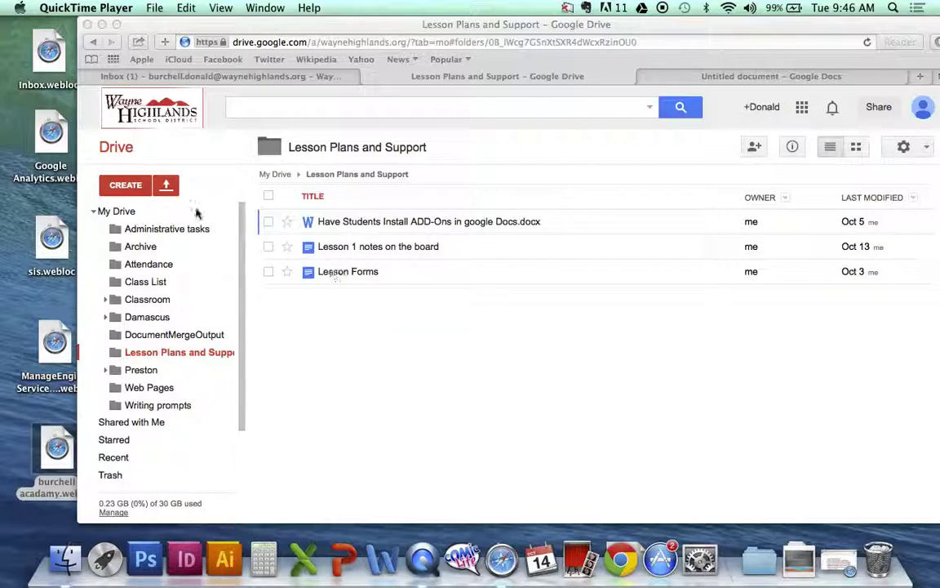
Step: In the untitled document, remove the Forbes source from the EasyBib list and update the document's bibliography
click(131, 192)
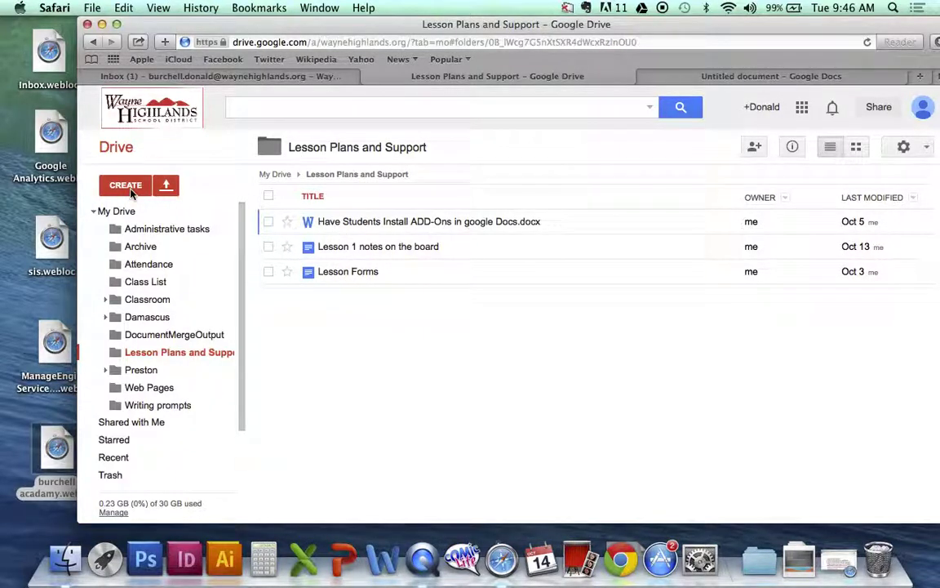
click(128, 190)
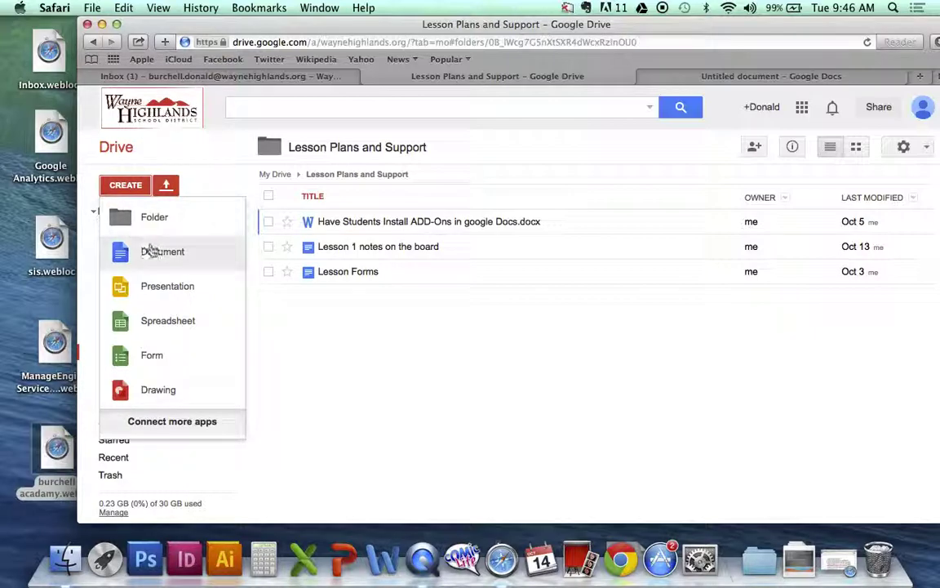
click(723, 77)
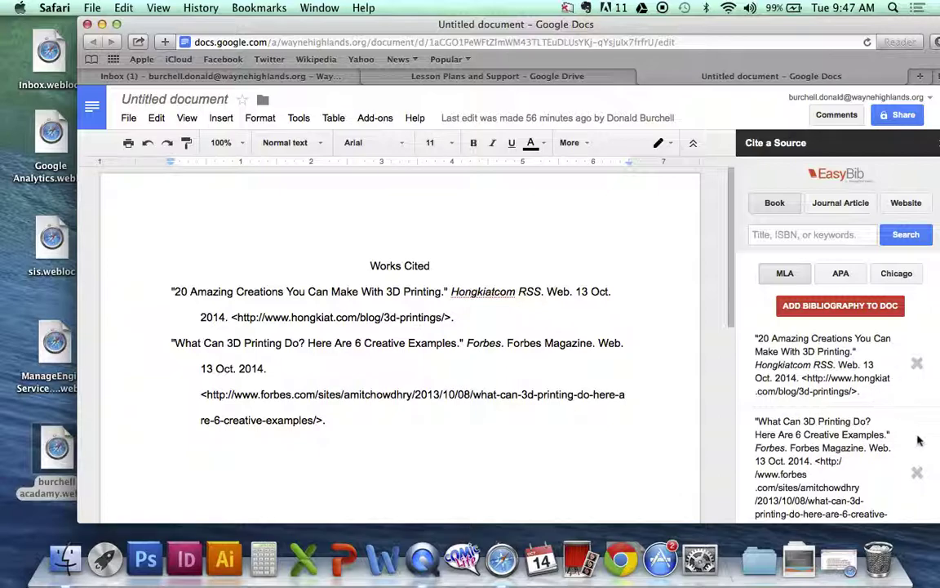
click(916, 476)
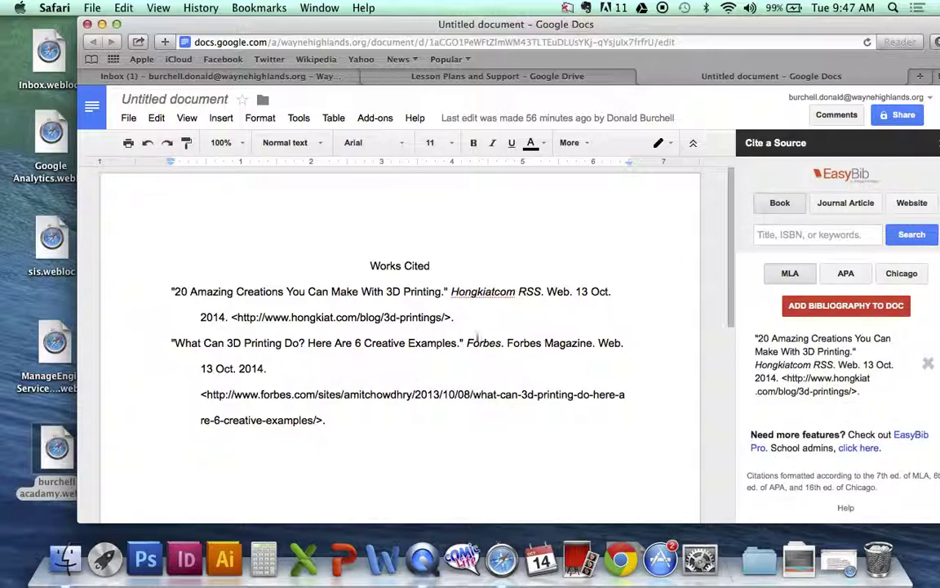
click(840, 307)
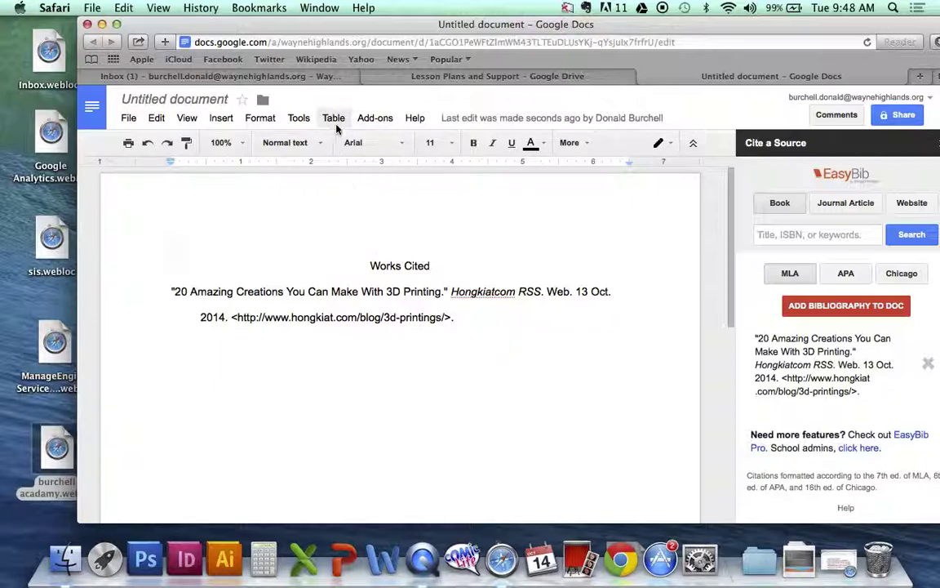
Step: Search the web for "3d printer in the future" in a new tab and open CSC's "3D Printing and the Future of Manufacturing"
click(918, 76)
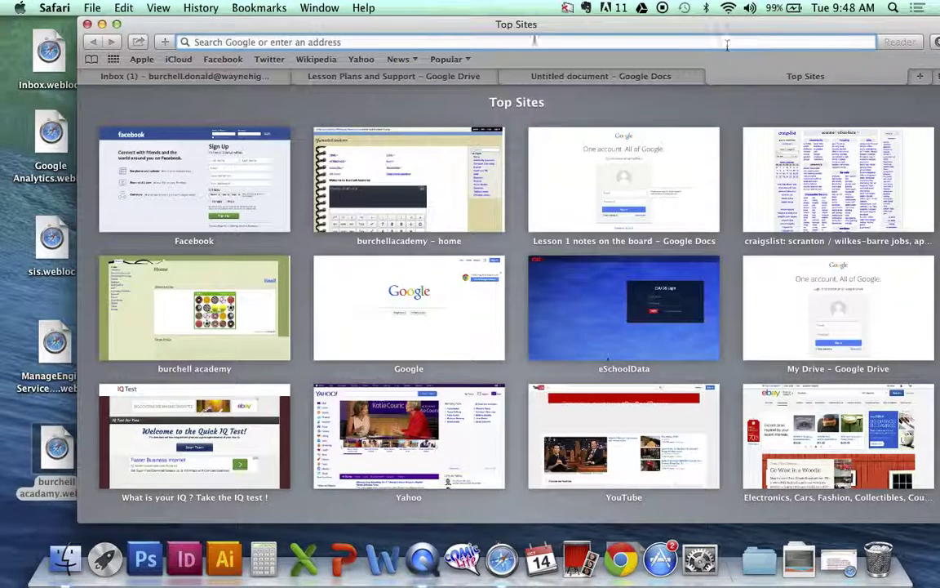
text(3d )
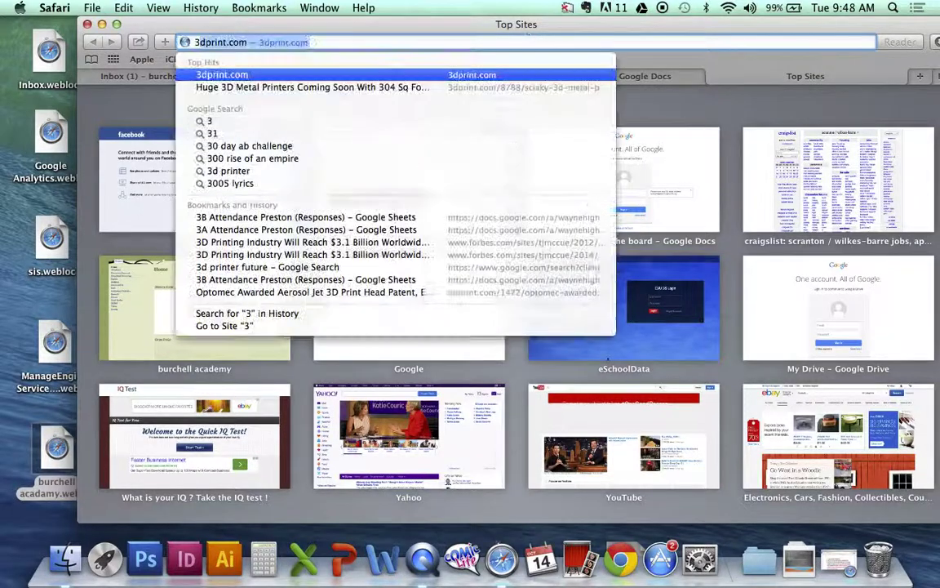
text(printer)
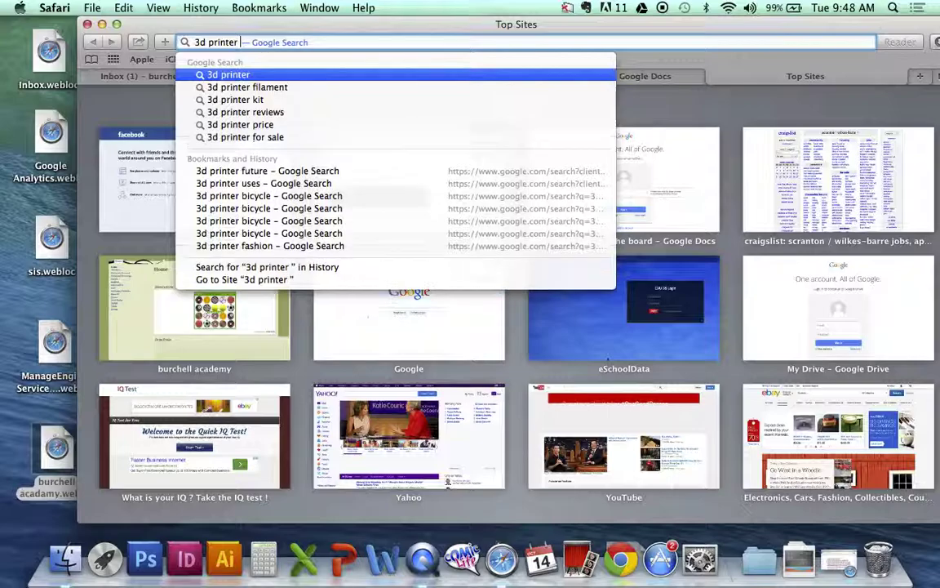
text( in the fu)
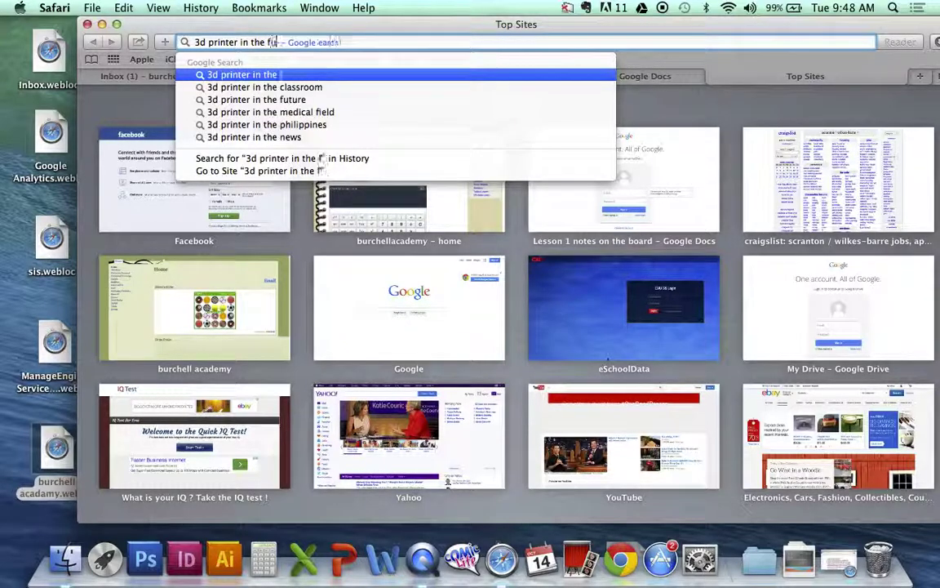
text(ture)
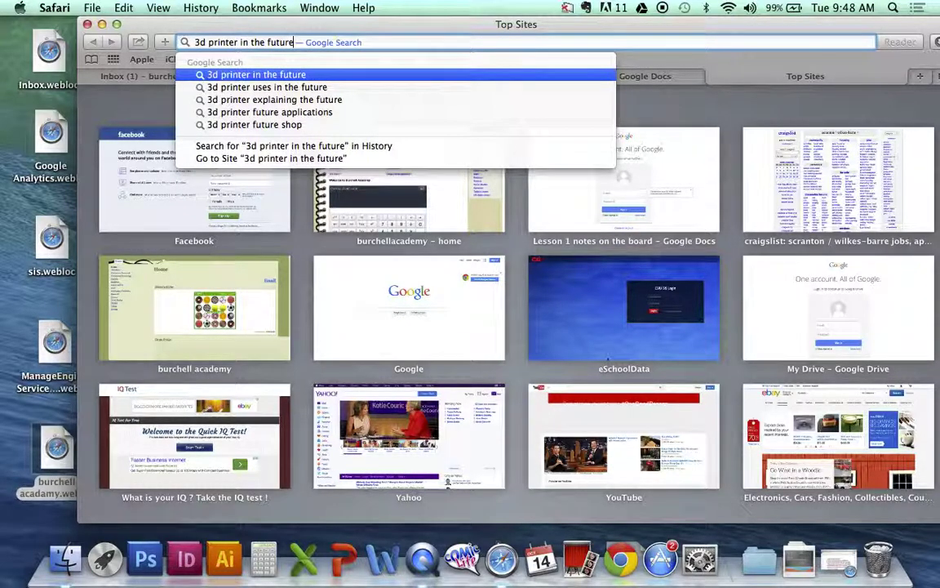
key(Escape)
key(Return)
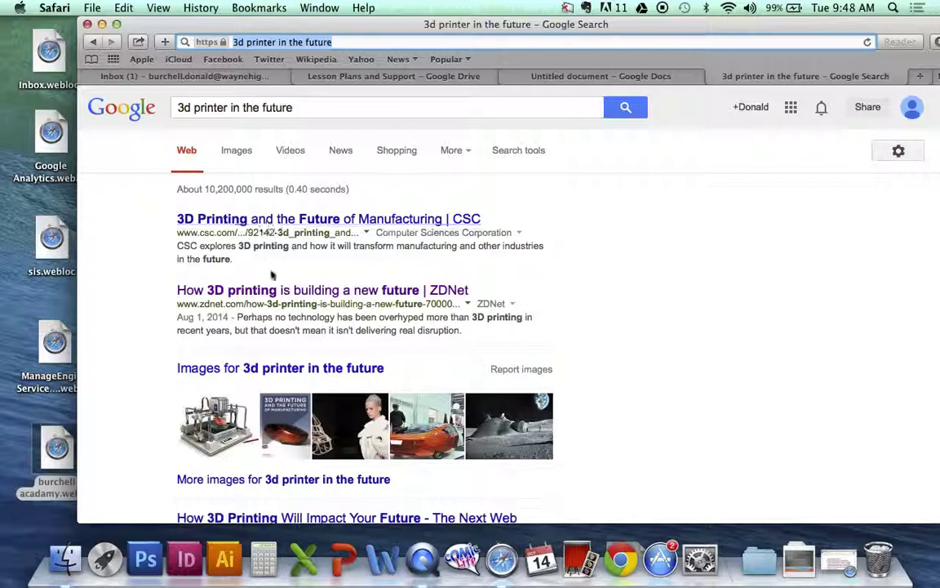
click(292, 220)
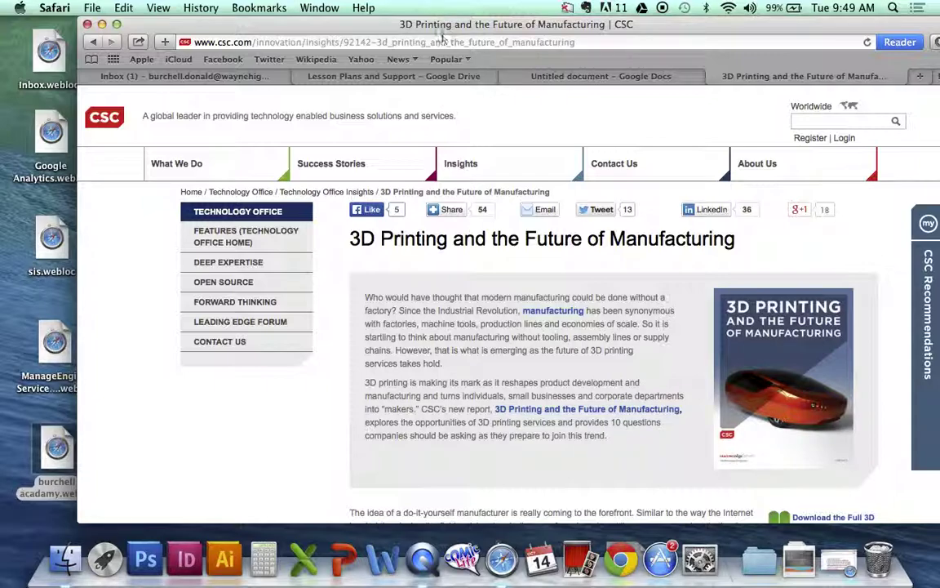
Step: Copy the full web address of the CSC article
click(578, 41)
drag(578, 42, 199, 41)
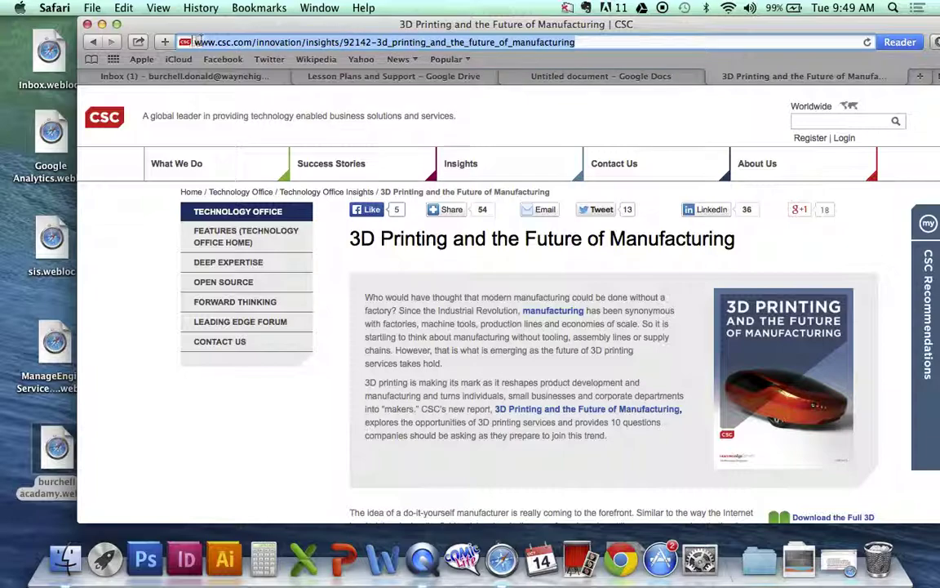
click(640, 41)
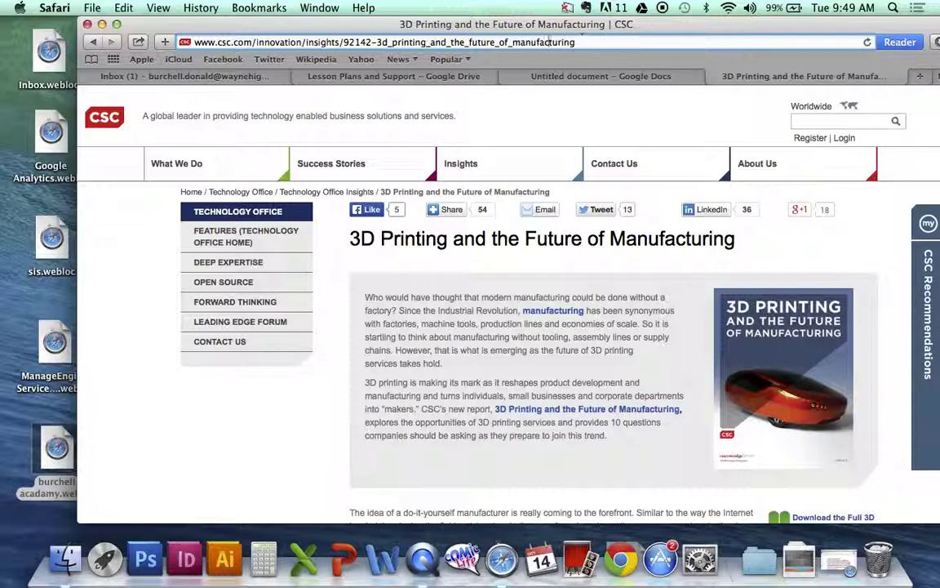
triple_click(523, 46)
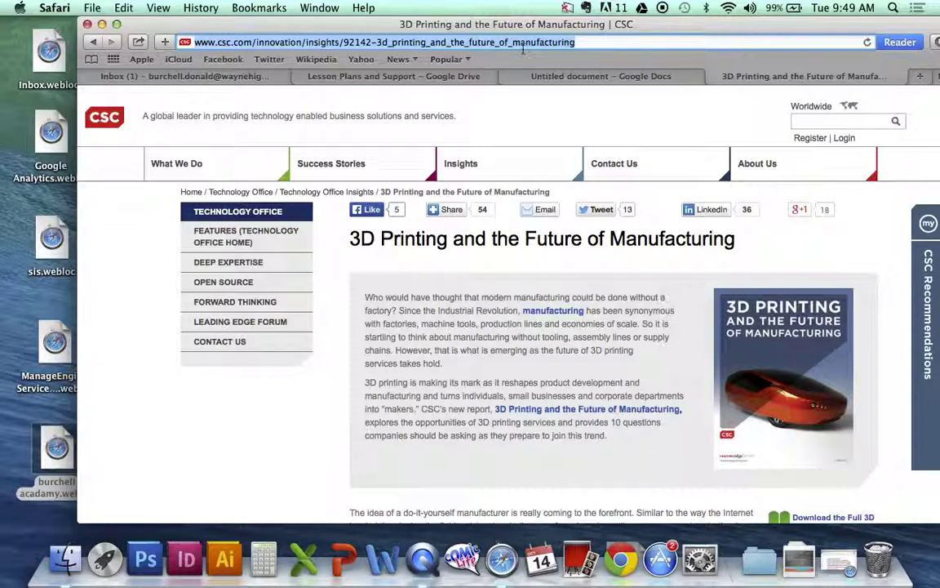
key(super+c)
click(122, 8)
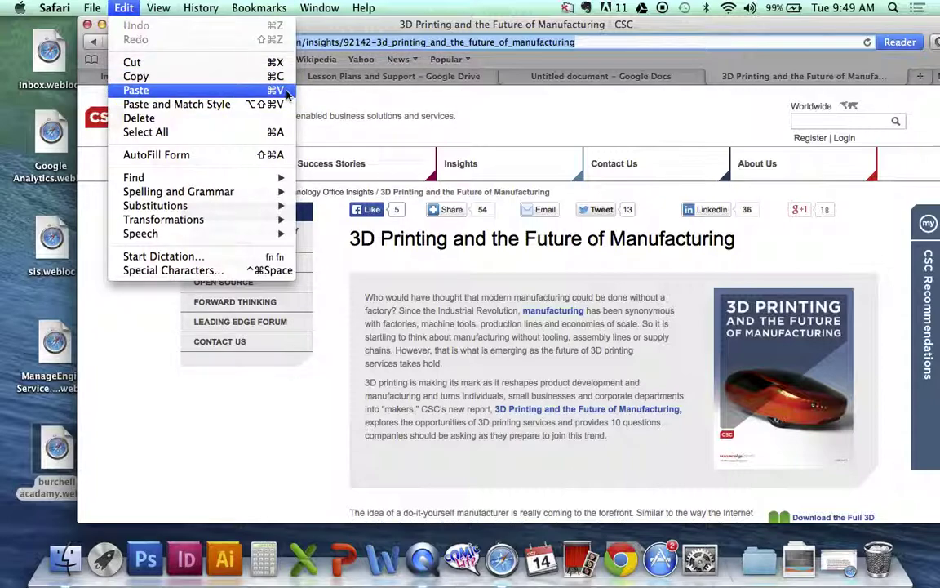
click(568, 81)
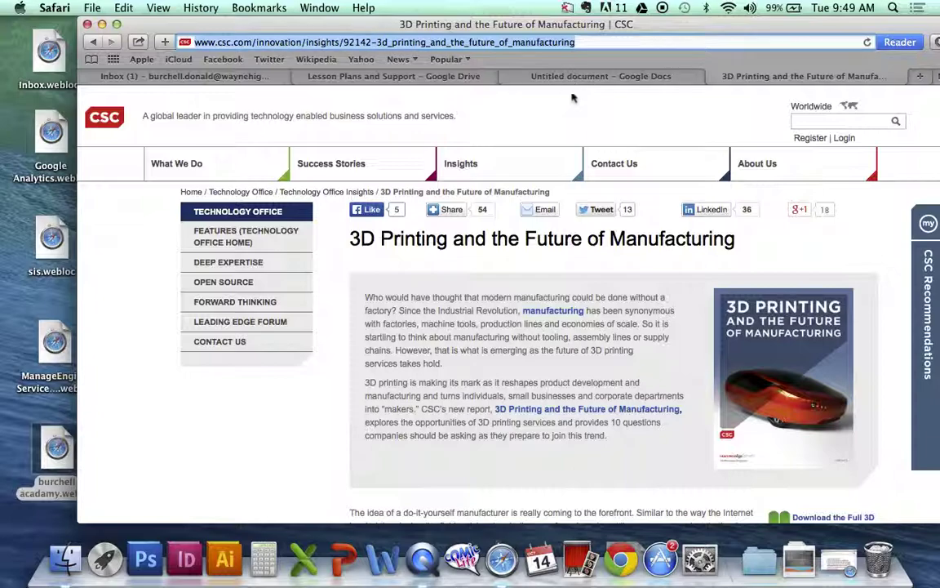
Step: Cite the CSC article in EasyBib as a website using the copied address and add the updated bibliography to the untitled document
click(568, 79)
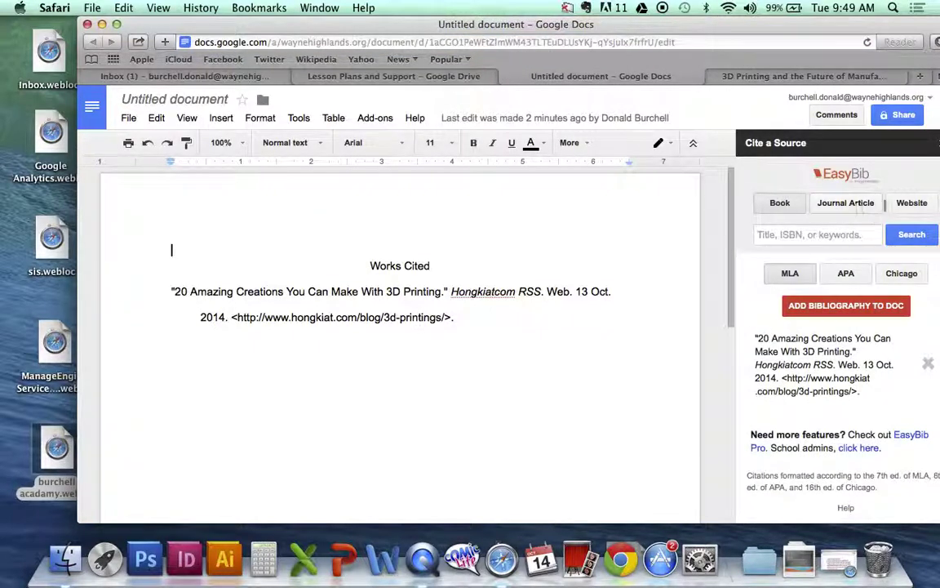
click(912, 205)
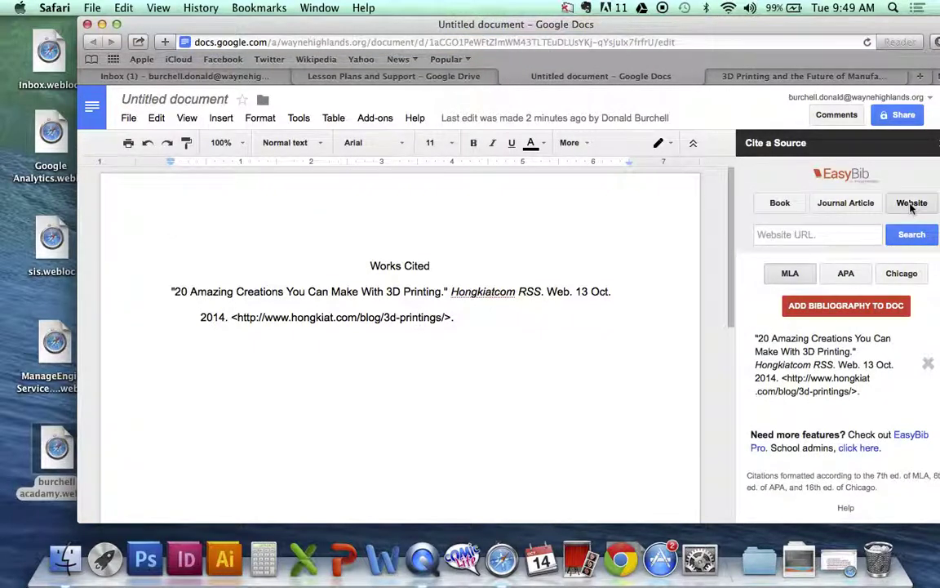
click(856, 236)
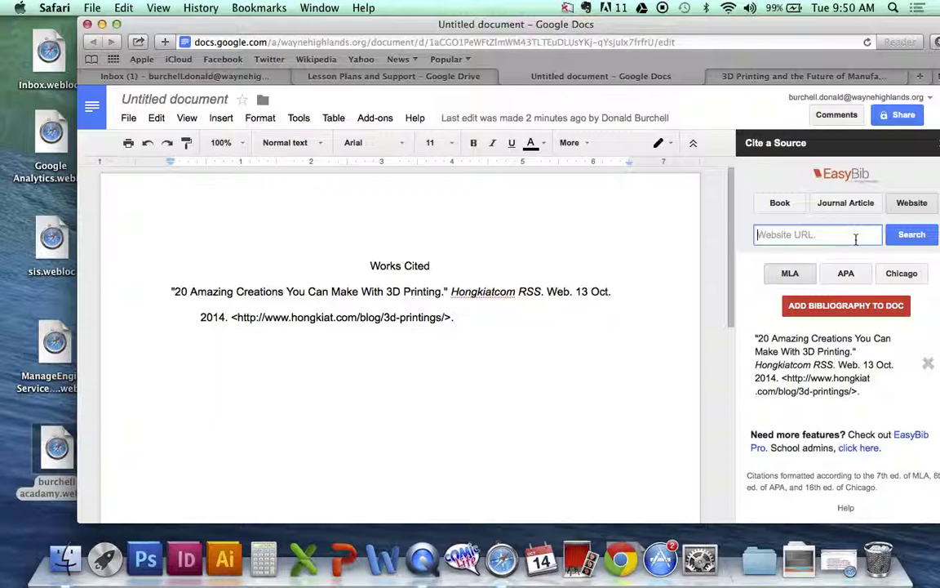
key(super+v)
click(910, 236)
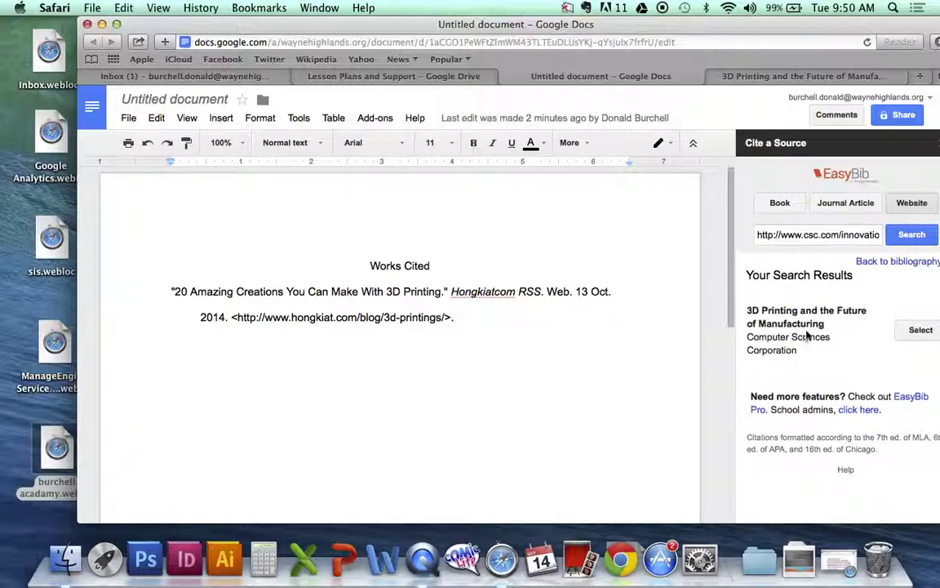
click(917, 336)
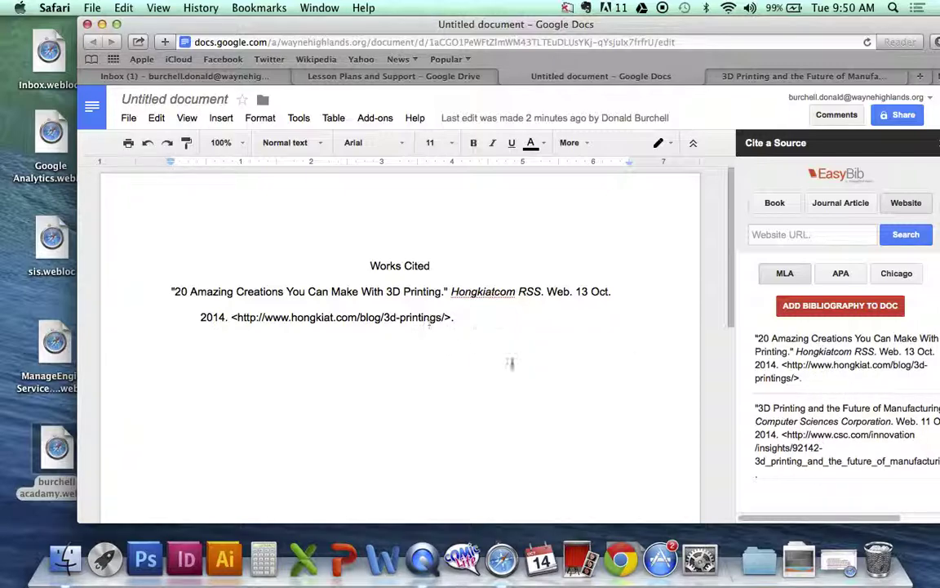
click(831, 308)
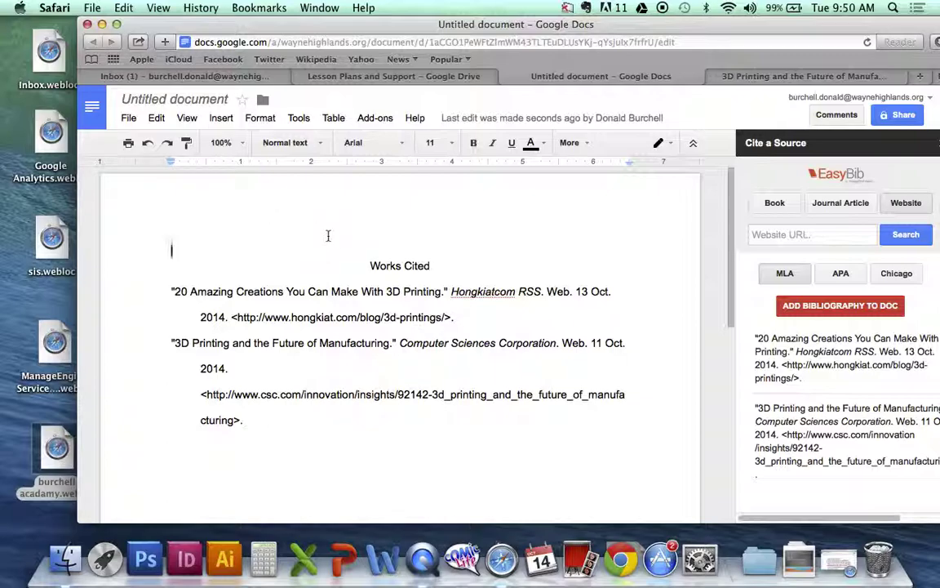
Step: Return to the CSC article and highlight its address and opening paragraph as the source material being cited
click(747, 75)
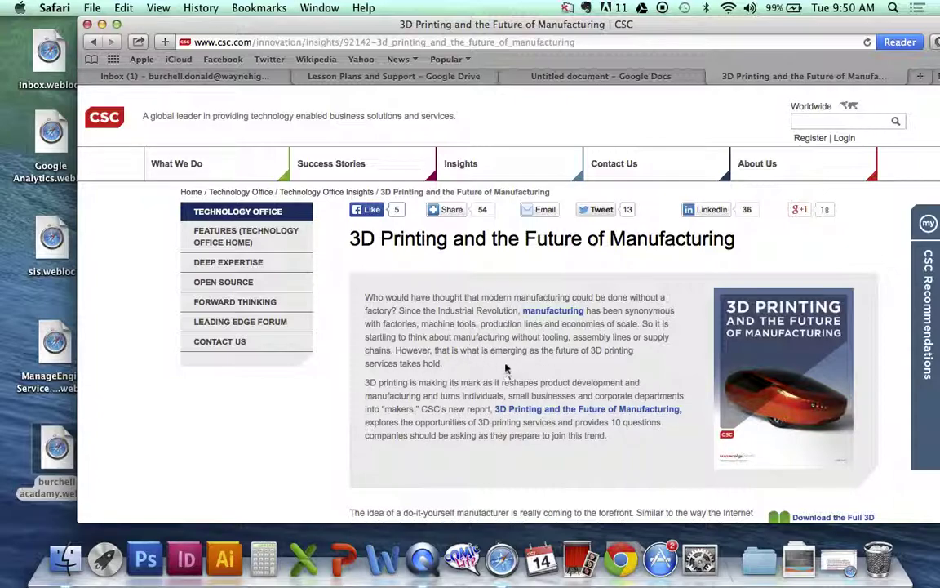
click(565, 47)
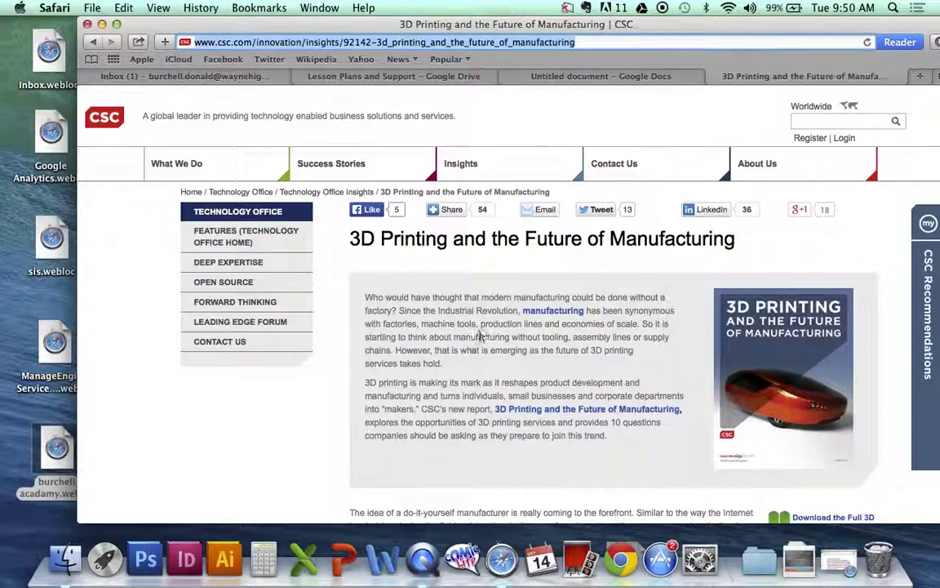
click(448, 366)
drag(447, 367, 365, 298)
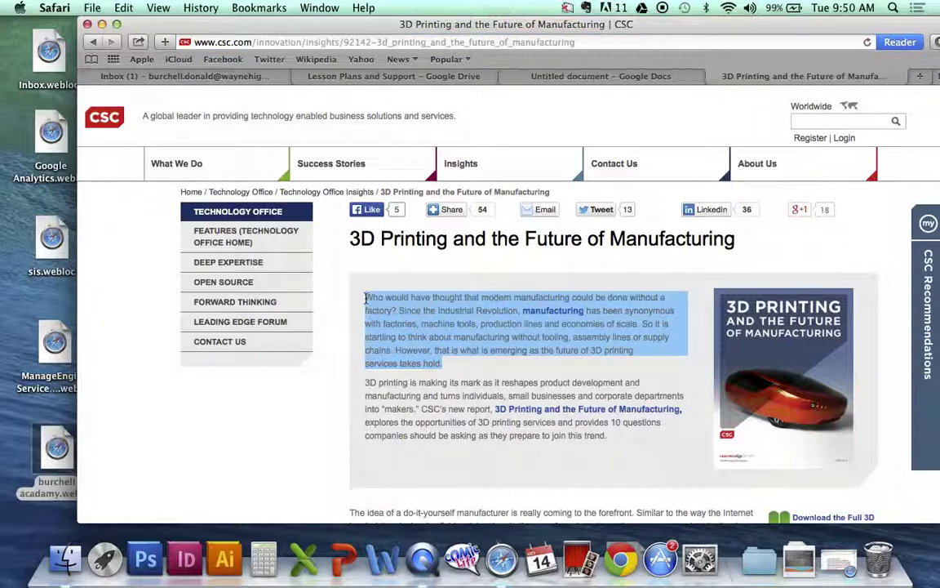
click(458, 365)
Step: Skim ZDNet's "How 3D printing is building a new future" from the search results and return to the untitled document
click(92, 42)
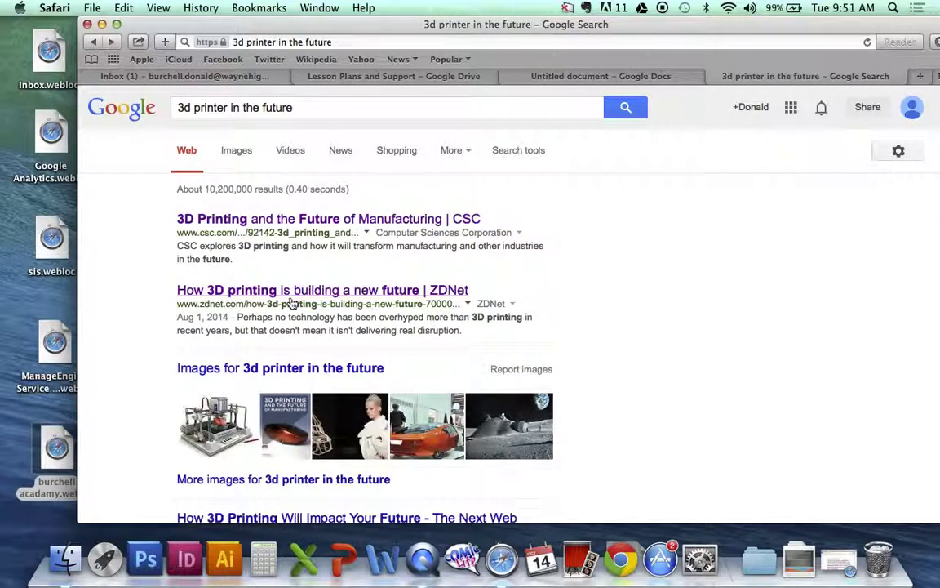
click(307, 294)
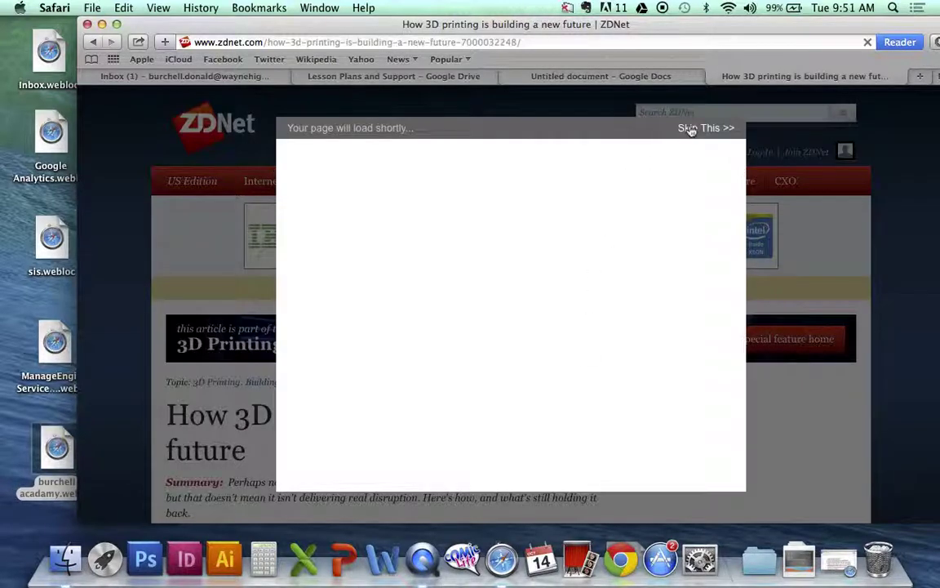
click(689, 129)
drag(721, 32, 637, 33)
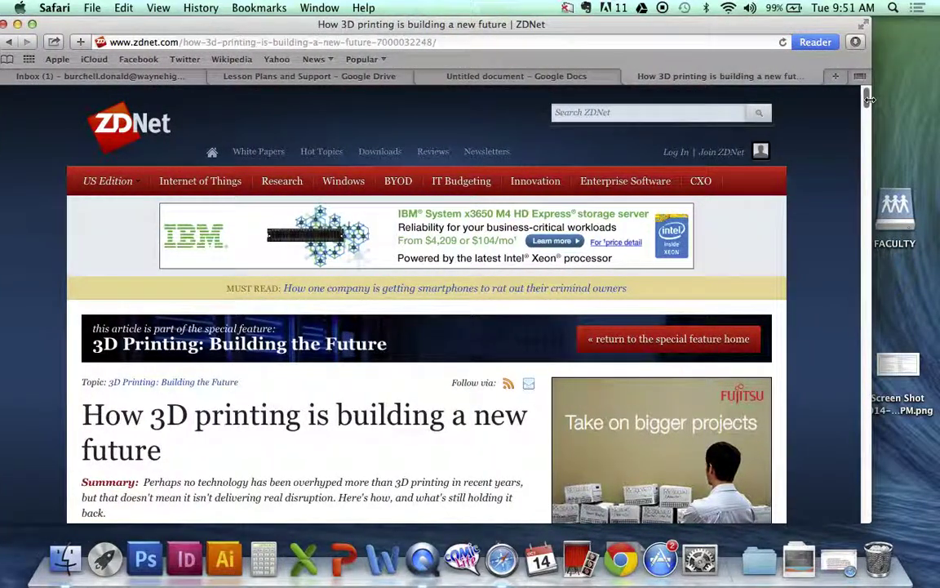
drag(868, 99, 874, 135)
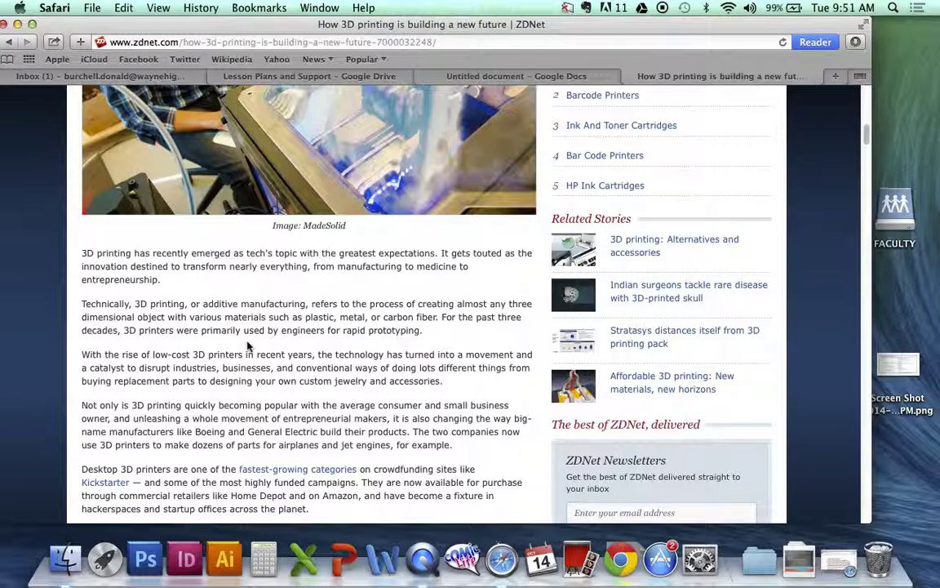
click(453, 78)
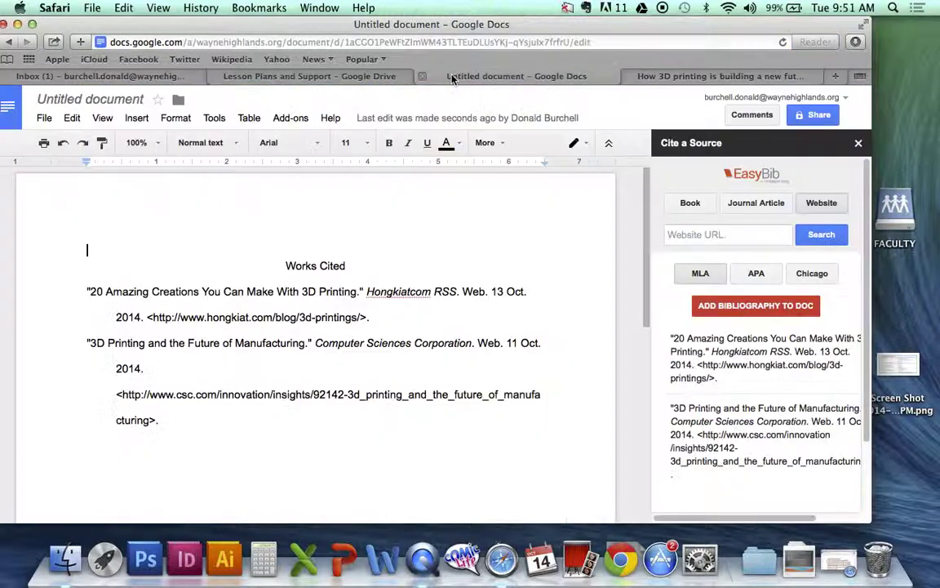